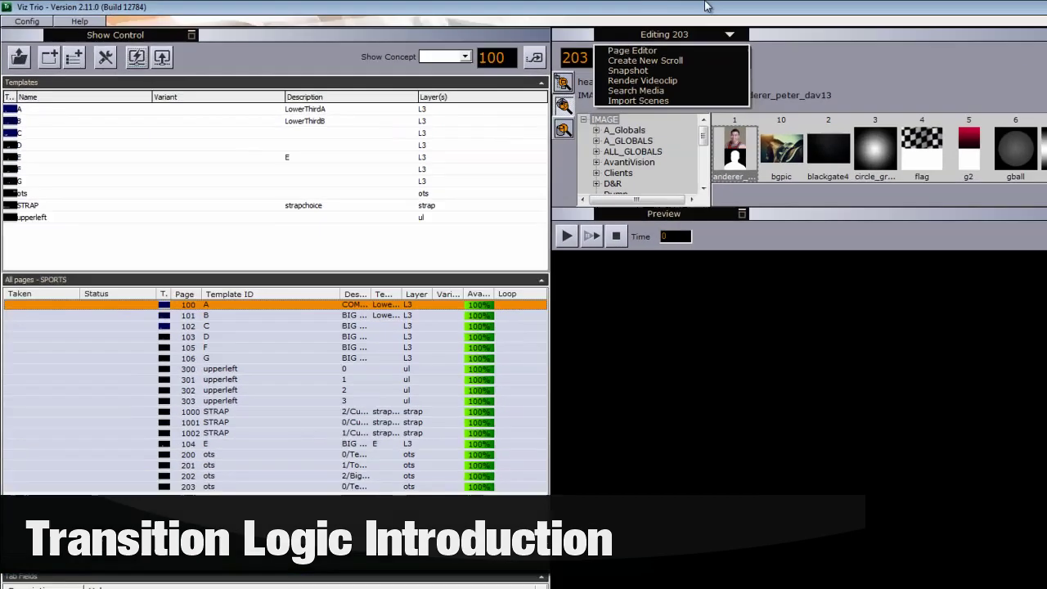
# - Close the Editing 203 options to get back to the SPORTS page list
pyautogui.click(99, 96)
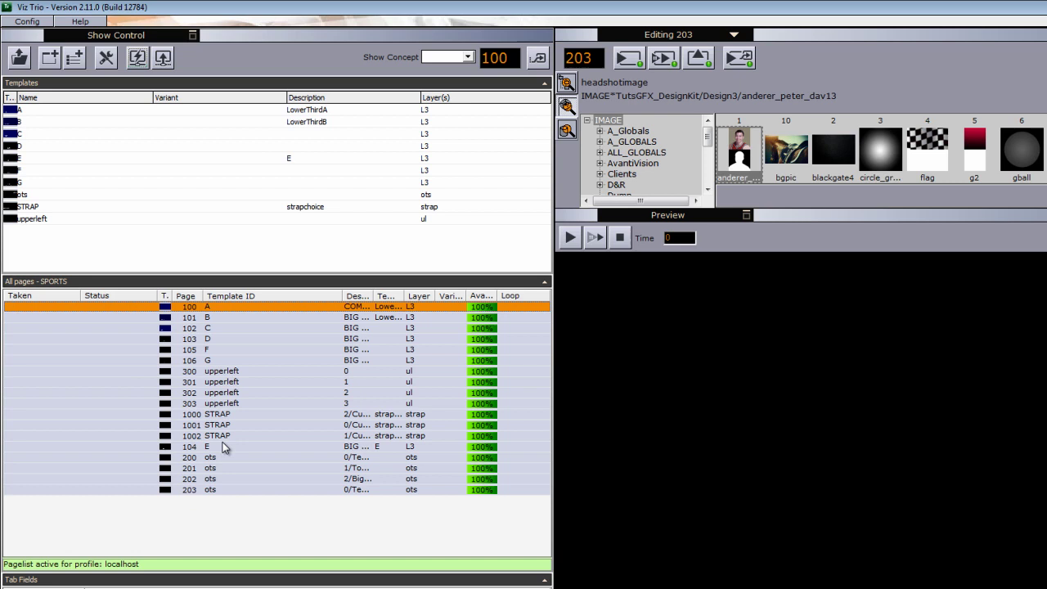
# - Direct Take pages 100 to 103, bringing in COMING UP and then the logo
pyautogui.rightClick(247, 307)
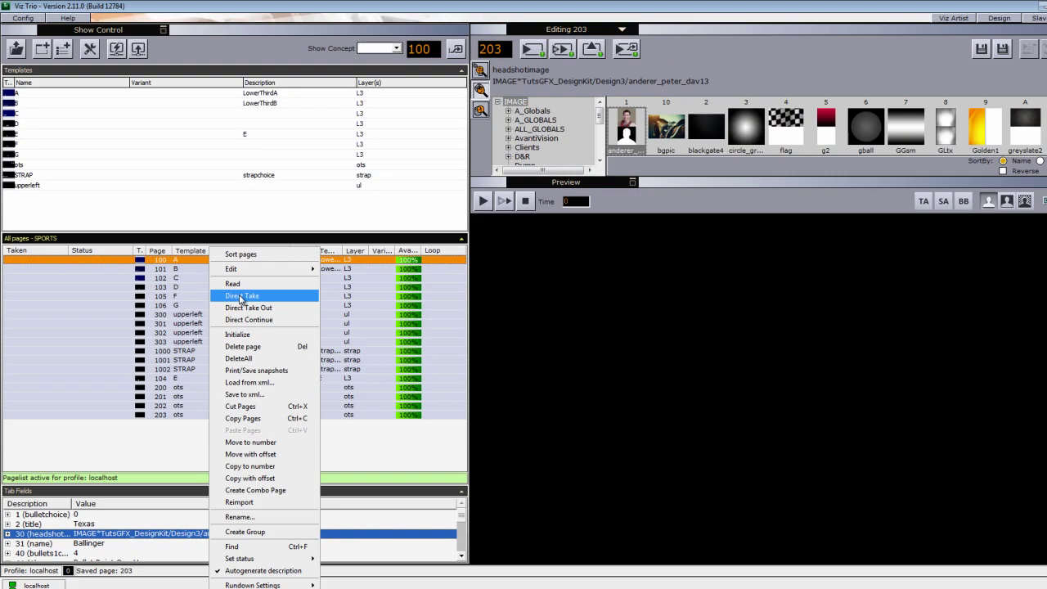
pyautogui.click(241, 296)
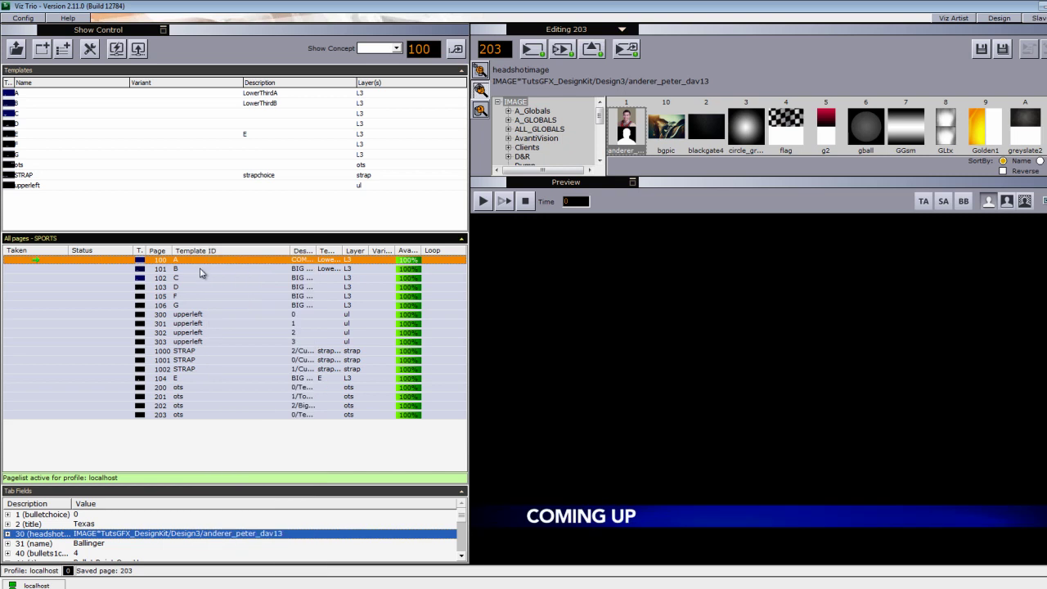
pyautogui.rightClick(202, 273)
pyautogui.click(234, 294)
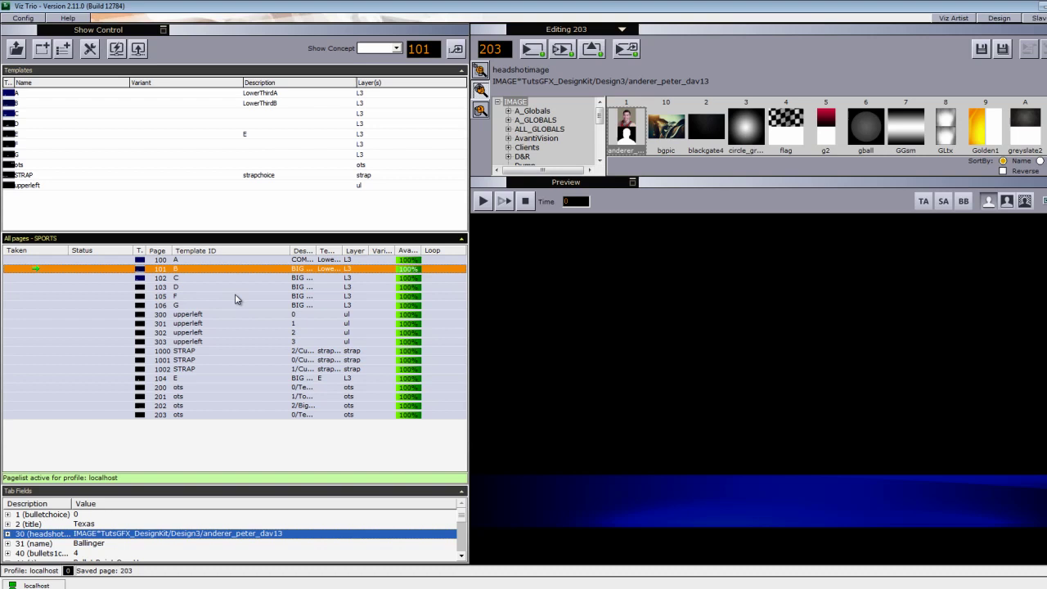
pyautogui.rightClick(213, 278)
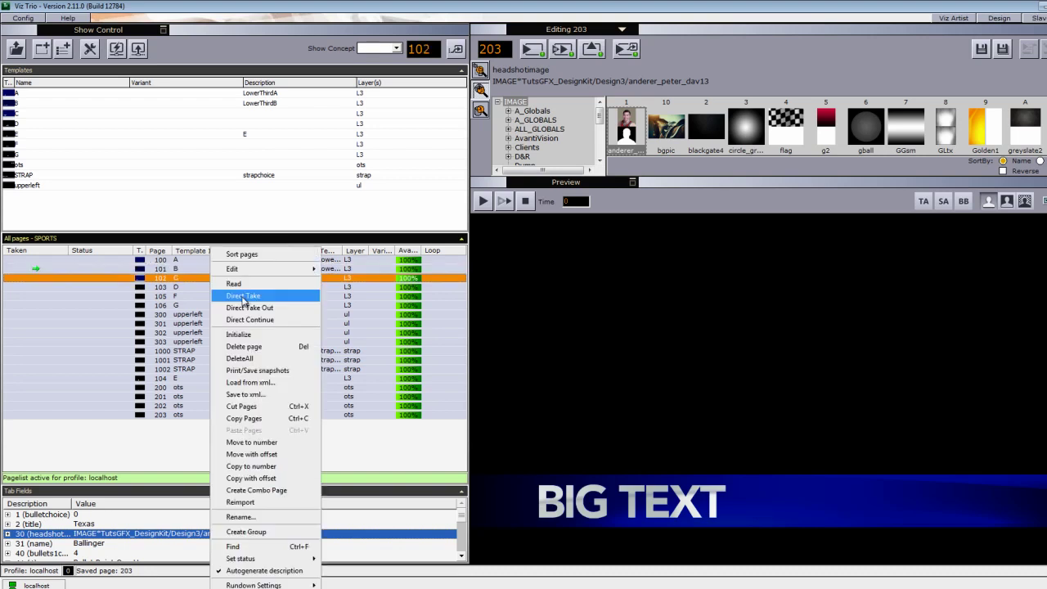
pyautogui.click(243, 298)
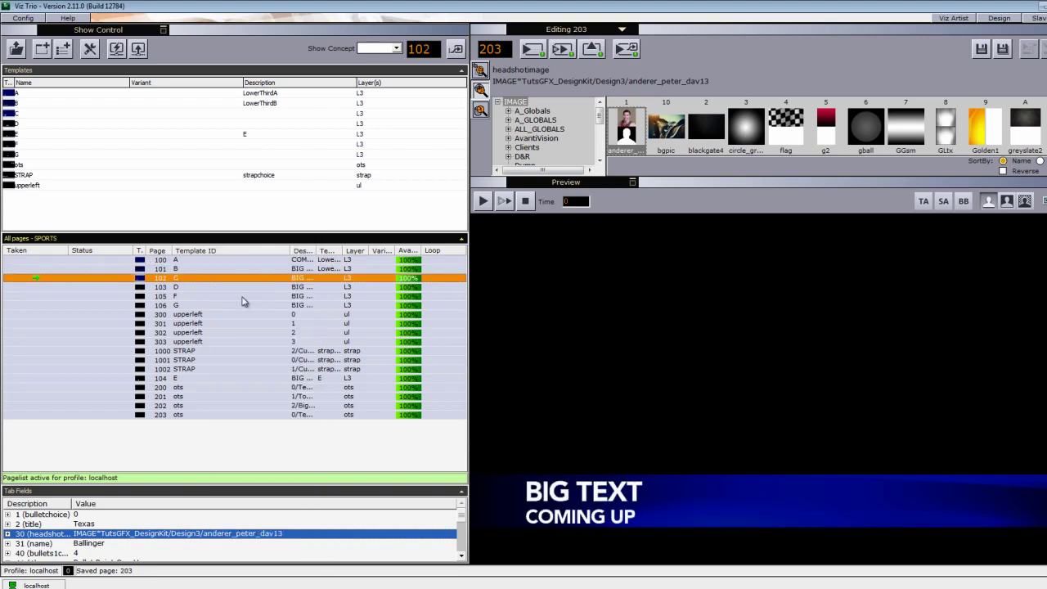
pyautogui.rightClick(240, 293)
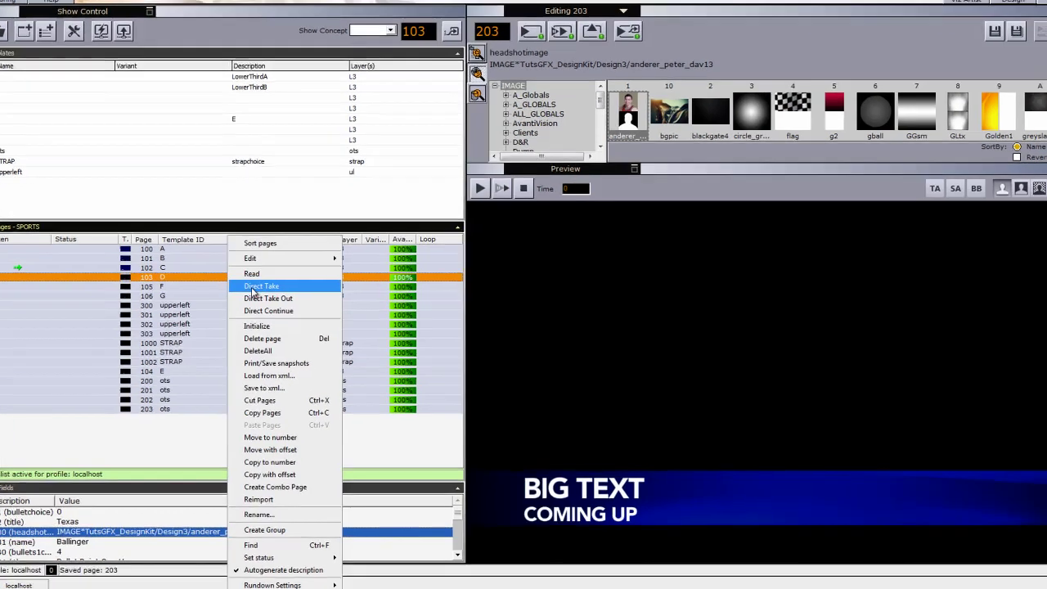
pyautogui.click(270, 296)
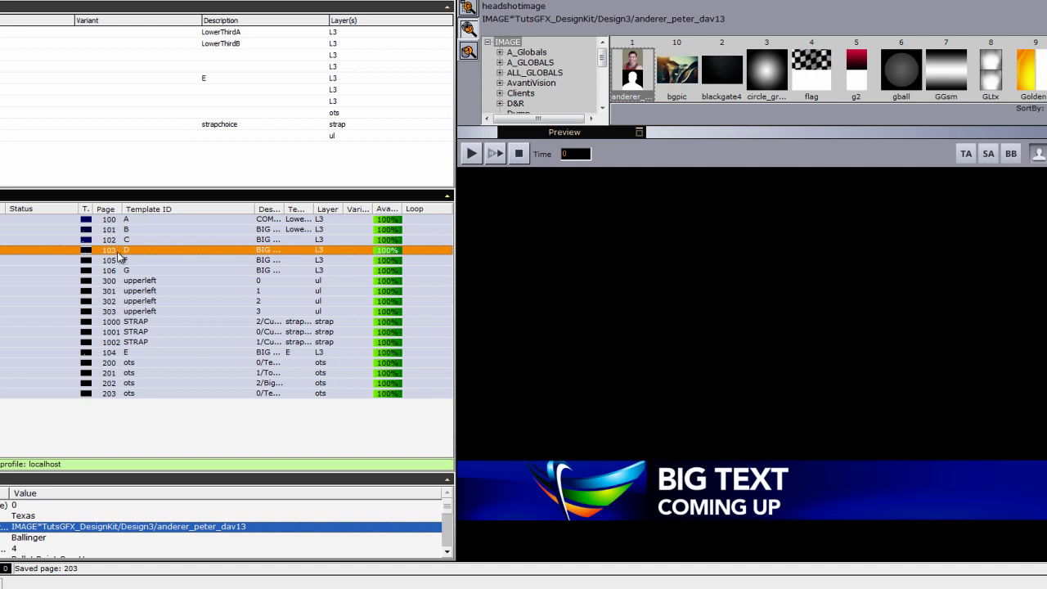
# - Direct Take pages 105, 106 and 107, leaving the logo with BIG TEXT
pyautogui.rightClick(178, 262)
pyautogui.click(186, 260)
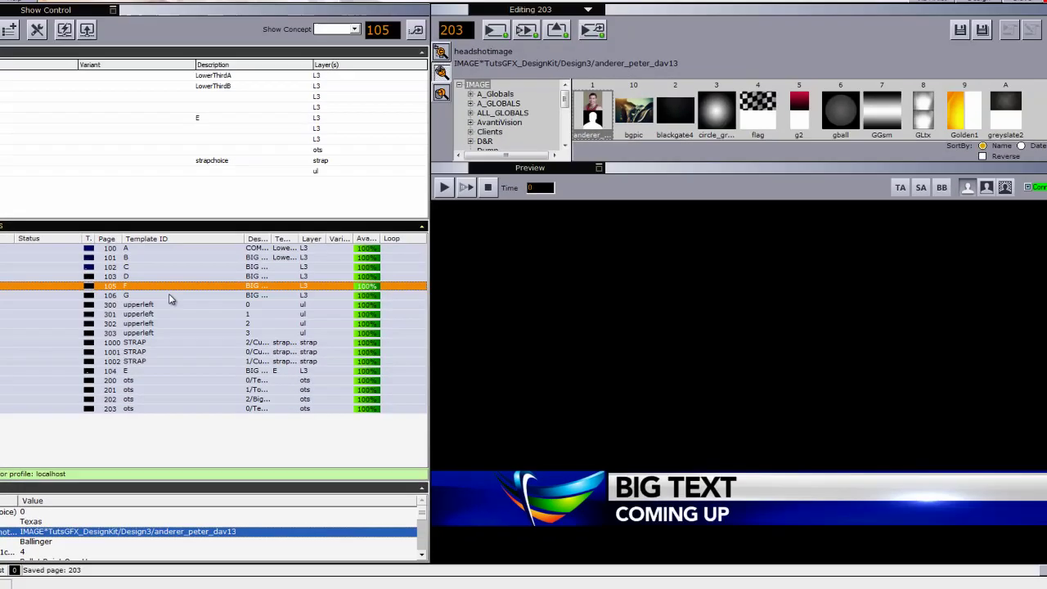
pyautogui.rightClick(210, 230)
pyautogui.click(195, 294)
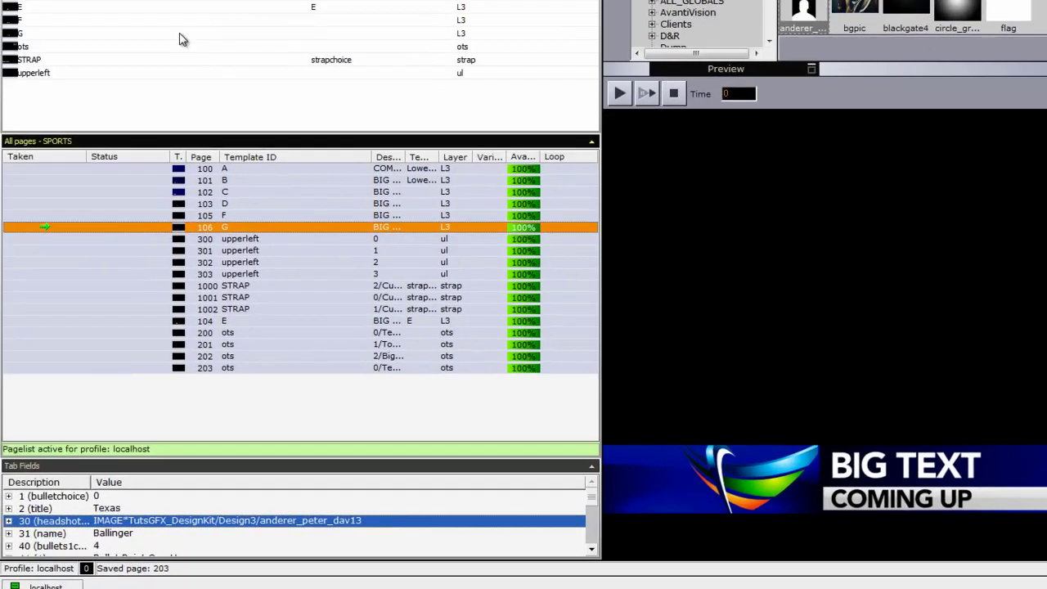
pyautogui.rightClick(231, 381)
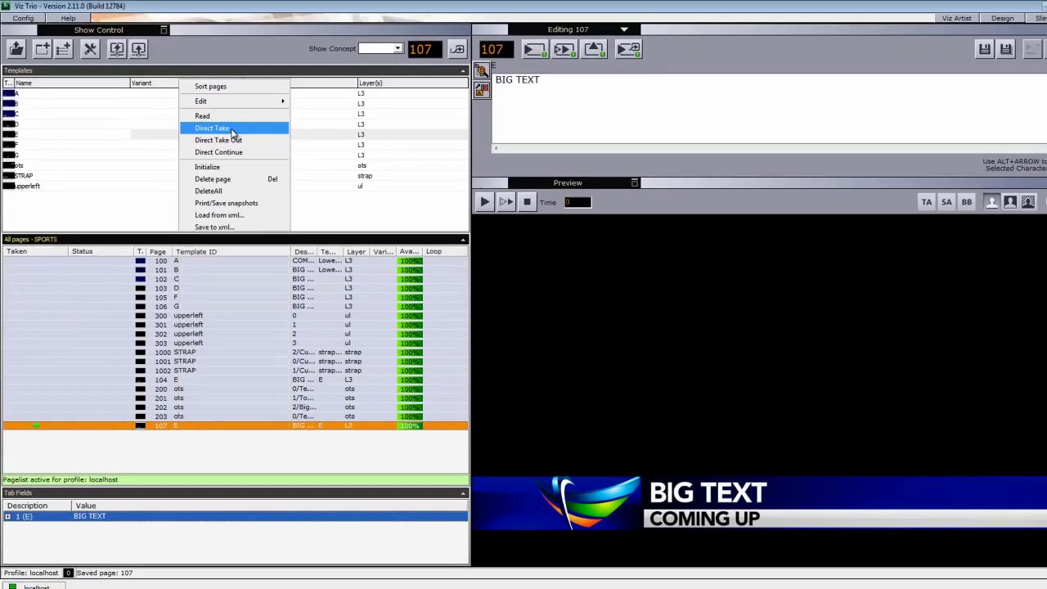
pyautogui.click(244, 106)
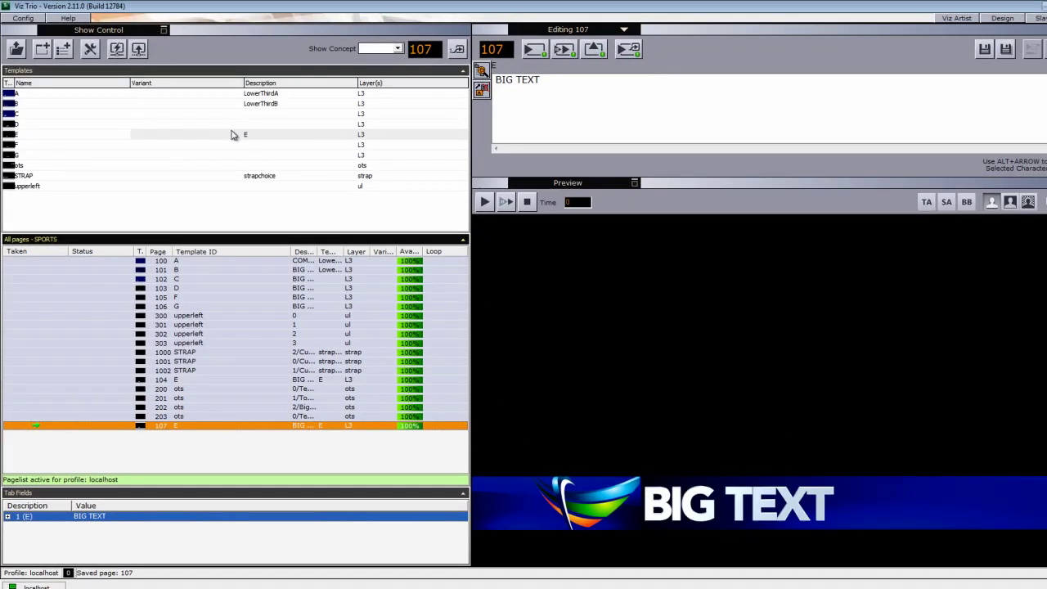
# - Retake pages 100 and 102, clearing BIG TEXT from the preview
pyautogui.rightClick(212, 264)
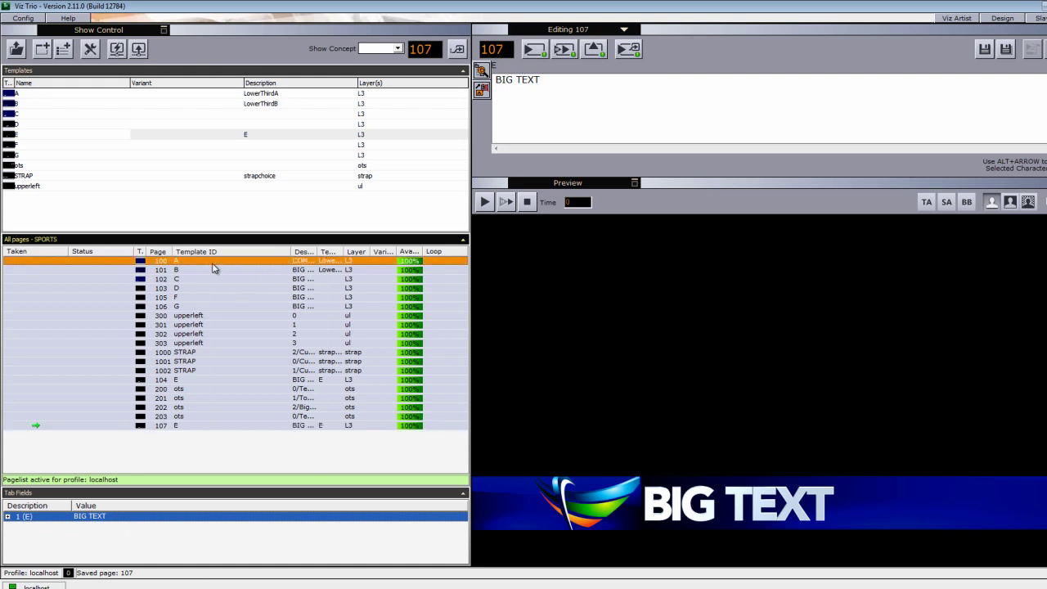
pyautogui.click(233, 297)
pyautogui.click(227, 279)
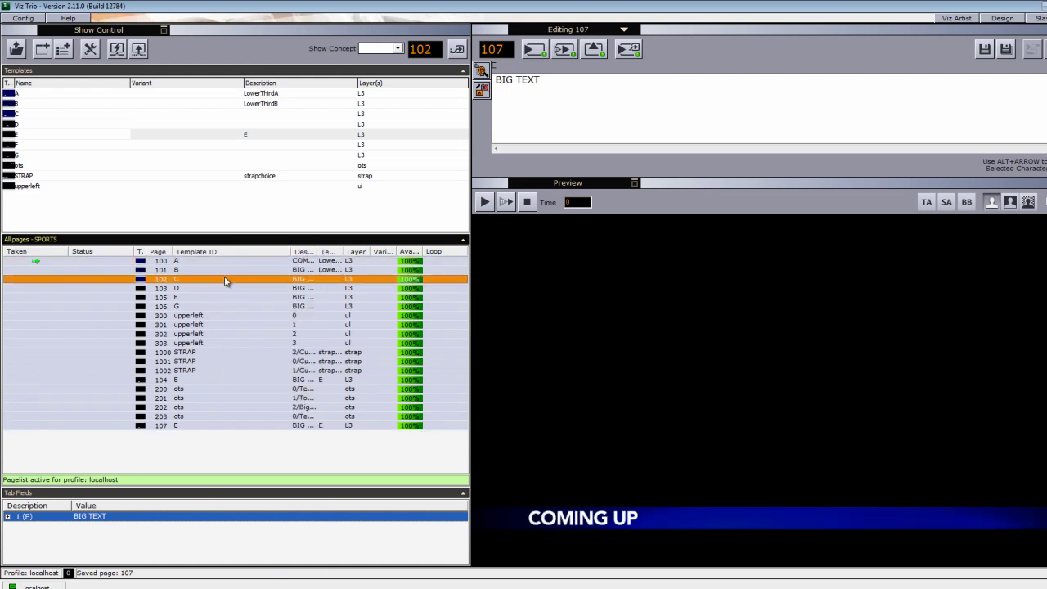
pyautogui.rightClick(227, 280)
pyautogui.click(254, 297)
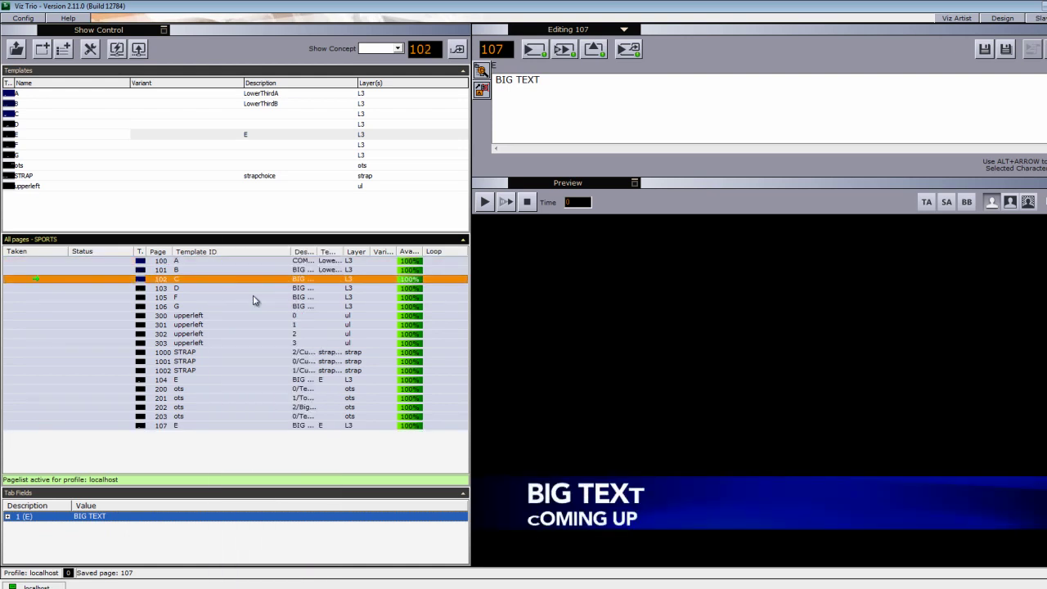
# - Retake pages 103 and 105 to restore the logo with BIG TEXT and COMING UP
pyautogui.click(229, 290)
pyautogui.rightClick(229, 291)
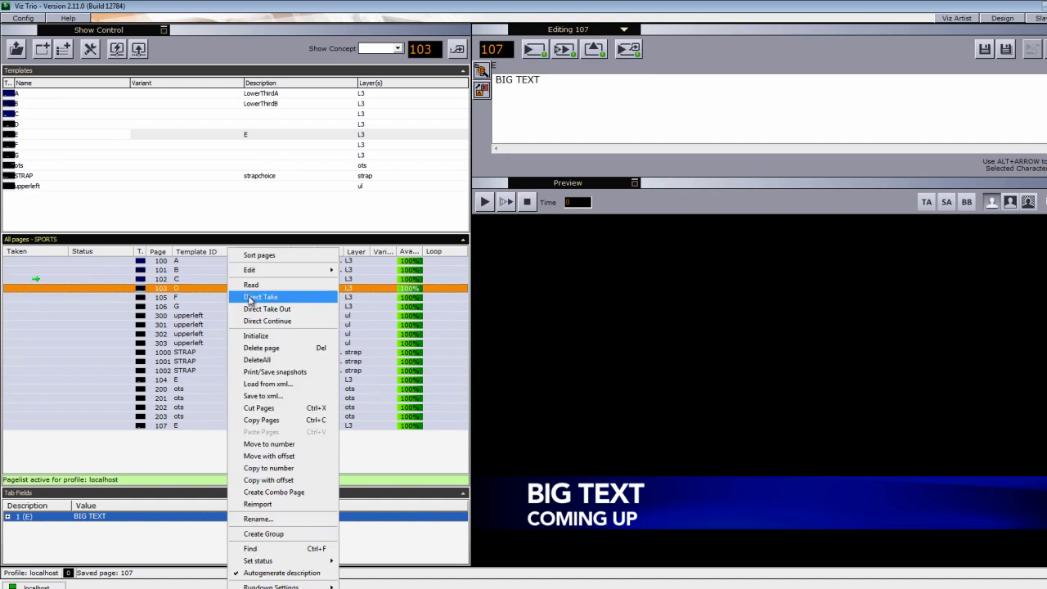
pyautogui.click(250, 298)
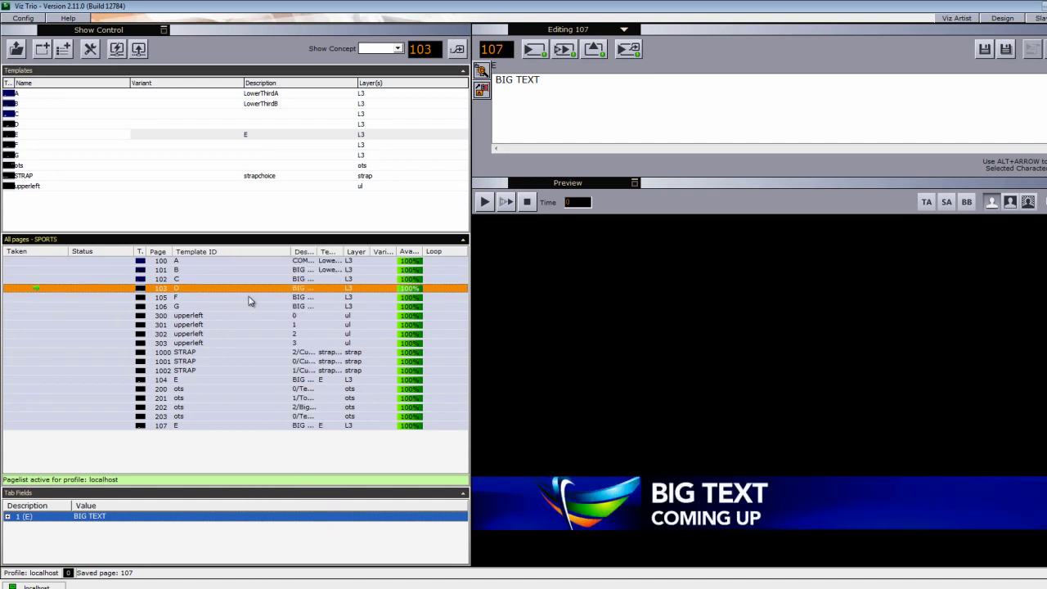
pyautogui.rightClick(233, 299)
pyautogui.click(254, 297)
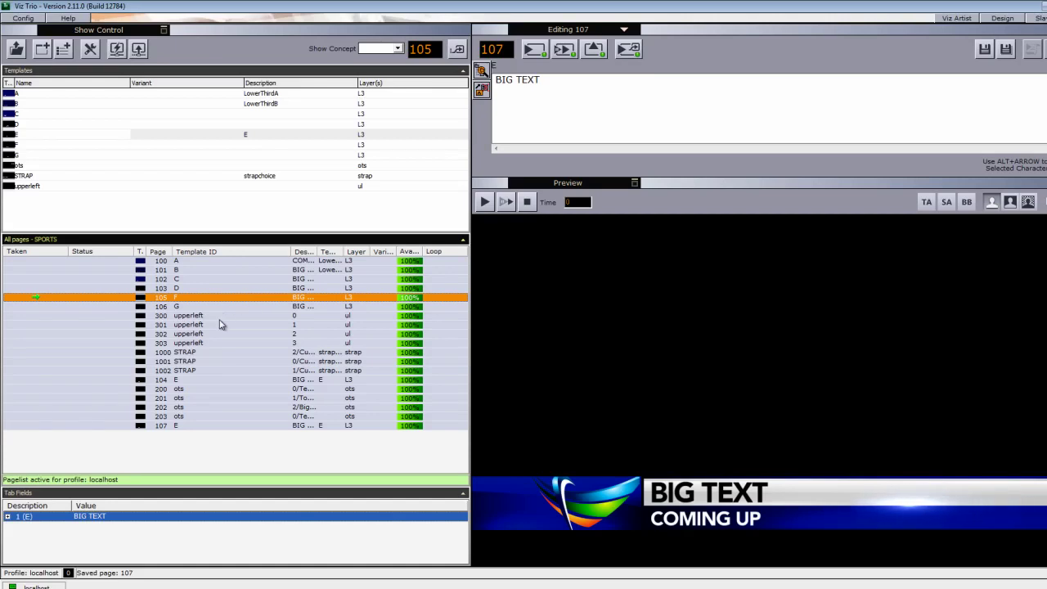
# - Direct Take upperleft pages 300 and 301, showing the LIVE bug, then LIVE CAM
pyautogui.click(224, 318)
pyautogui.rightClick(223, 318)
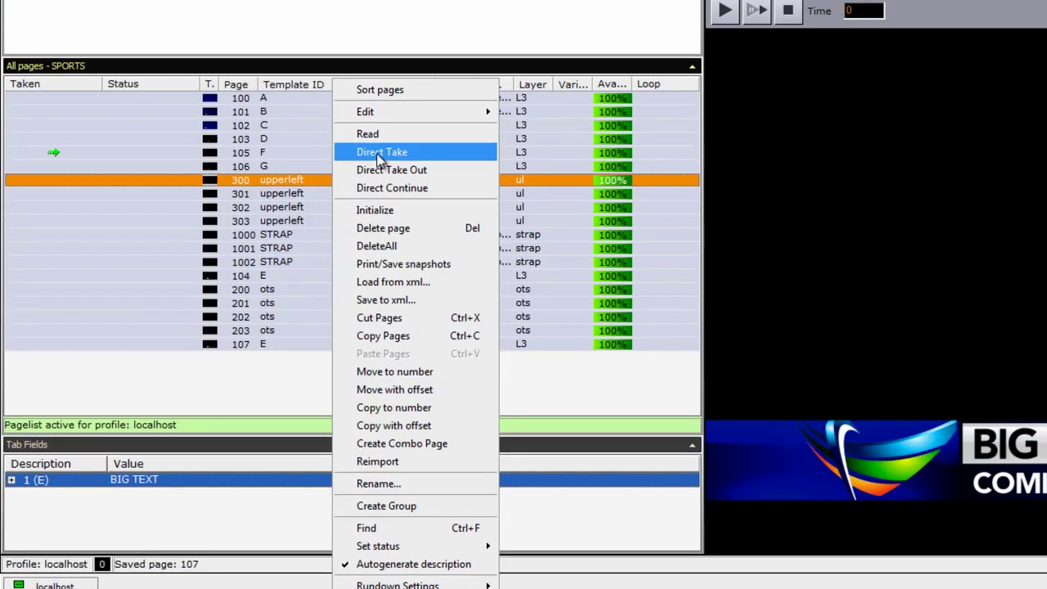
pyautogui.click(381, 154)
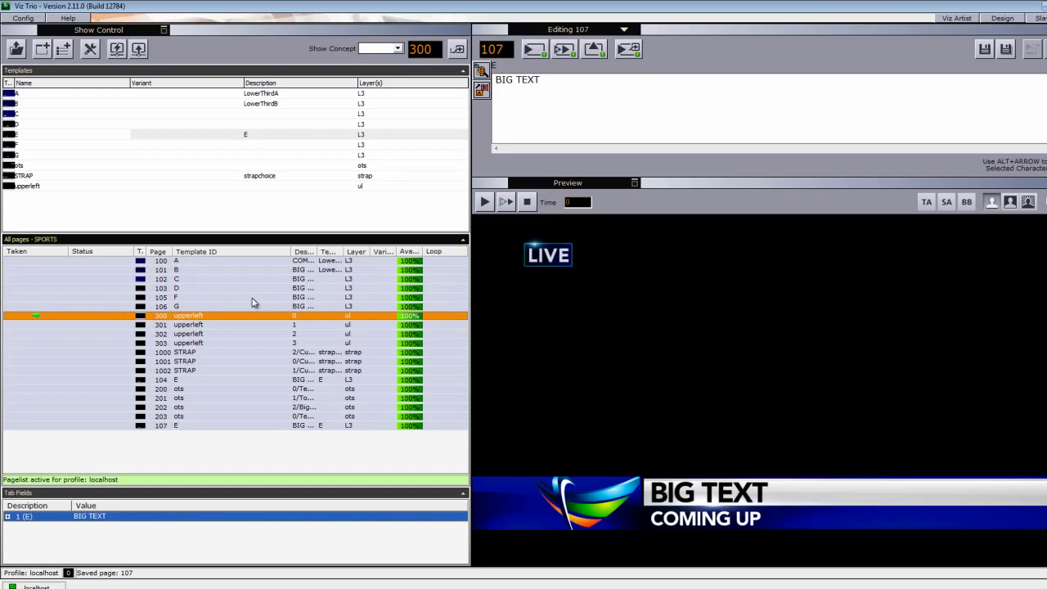
pyautogui.click(228, 325)
pyautogui.rightClick(229, 326)
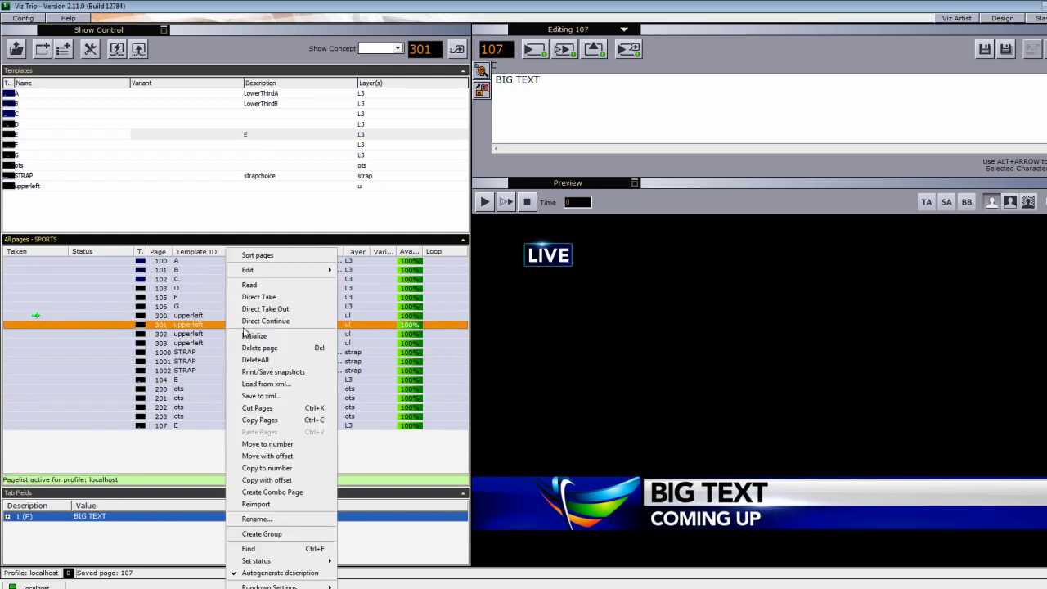
pyautogui.click(258, 299)
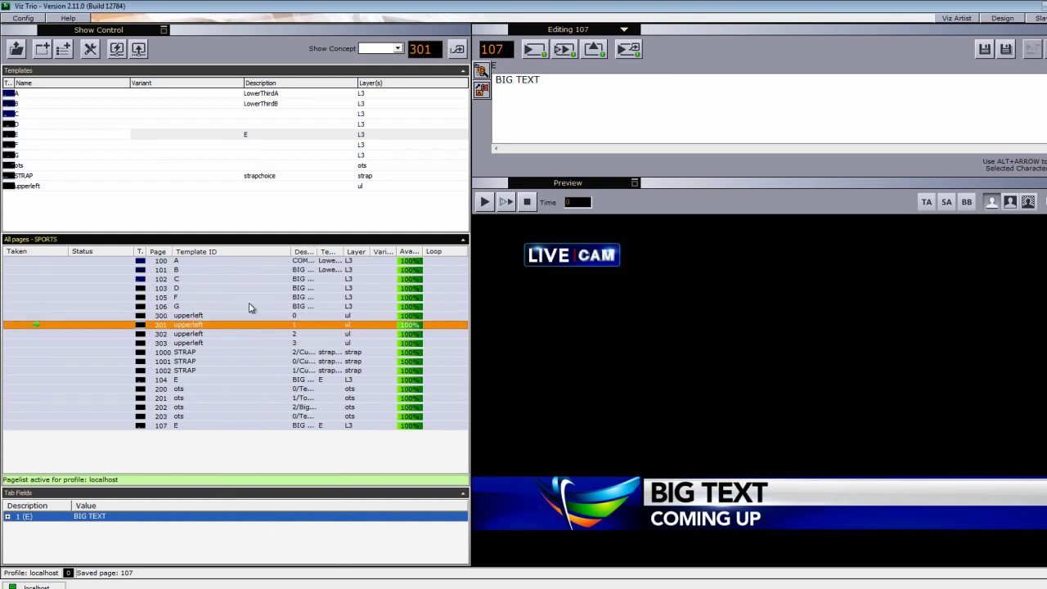
# - Direct Take upperleft pages 302 and 303, adding BREAKING NEWS under LIVE
pyautogui.click(229, 335)
pyautogui.rightClick(229, 335)
pyautogui.click(259, 300)
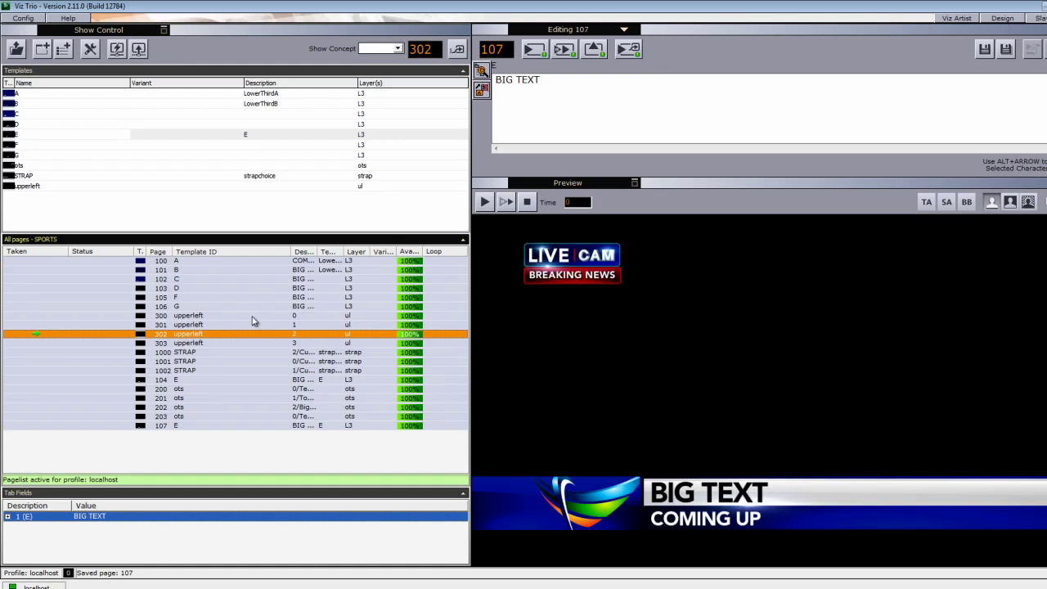
pyautogui.click(235, 344)
pyautogui.rightClick(234, 344)
pyautogui.click(285, 300)
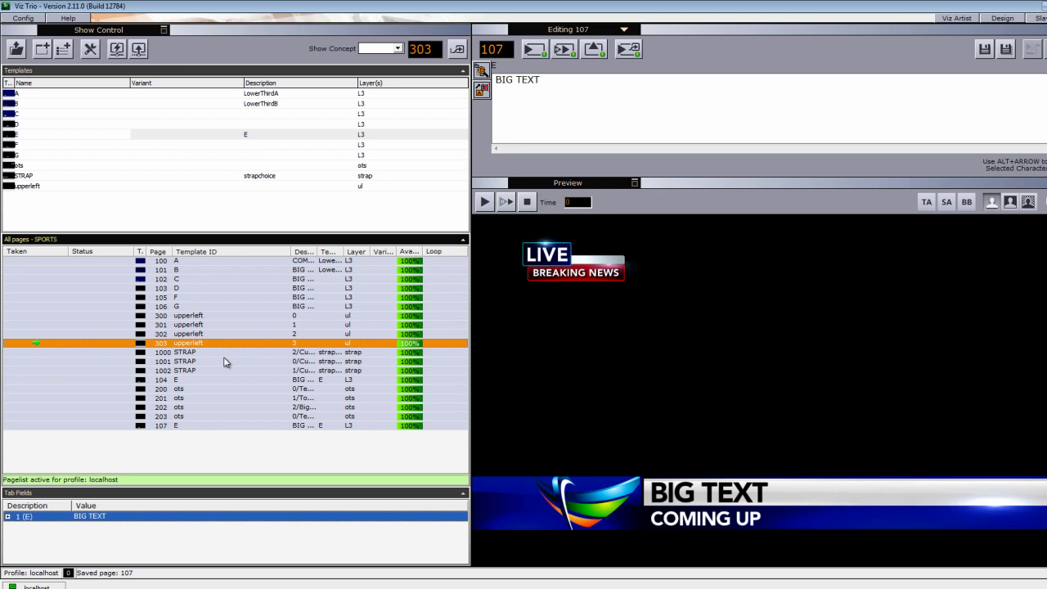
# - Direct Take STRAP pages 1000, 1001 and 1002, moving the strap tab through BREAKING NEWS to BIG STORY
pyautogui.click(227, 353)
pyautogui.rightClick(226, 353)
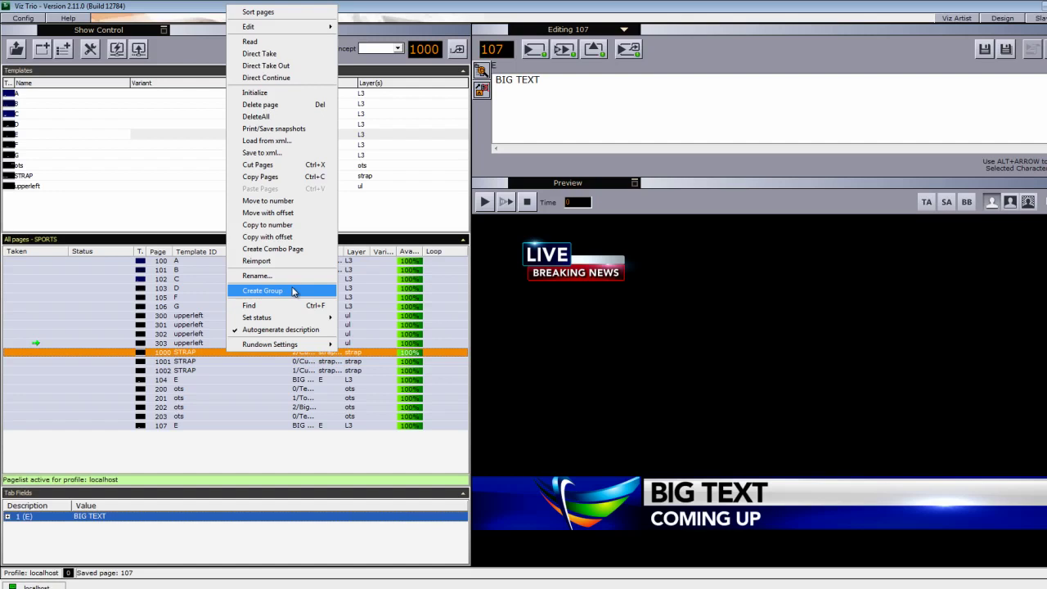
pyautogui.click(284, 54)
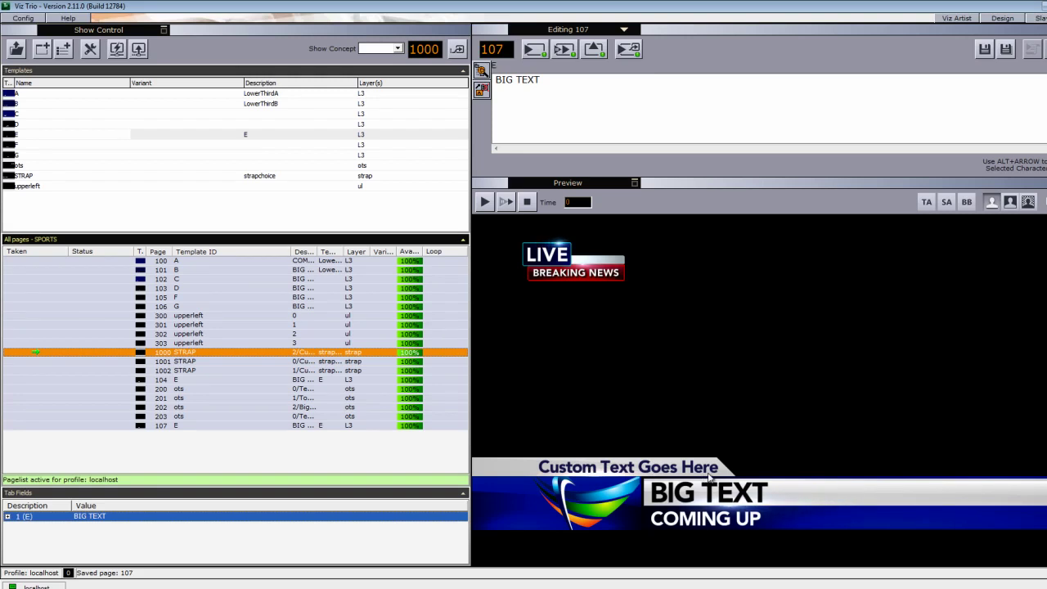
pyautogui.click(245, 361)
pyautogui.rightClick(246, 363)
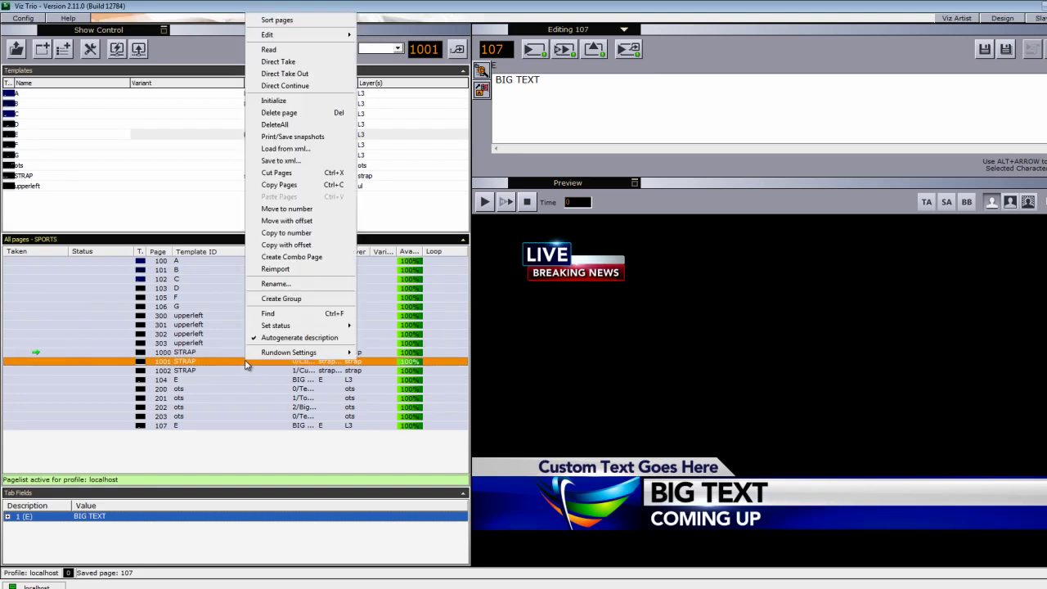
pyautogui.click(278, 61)
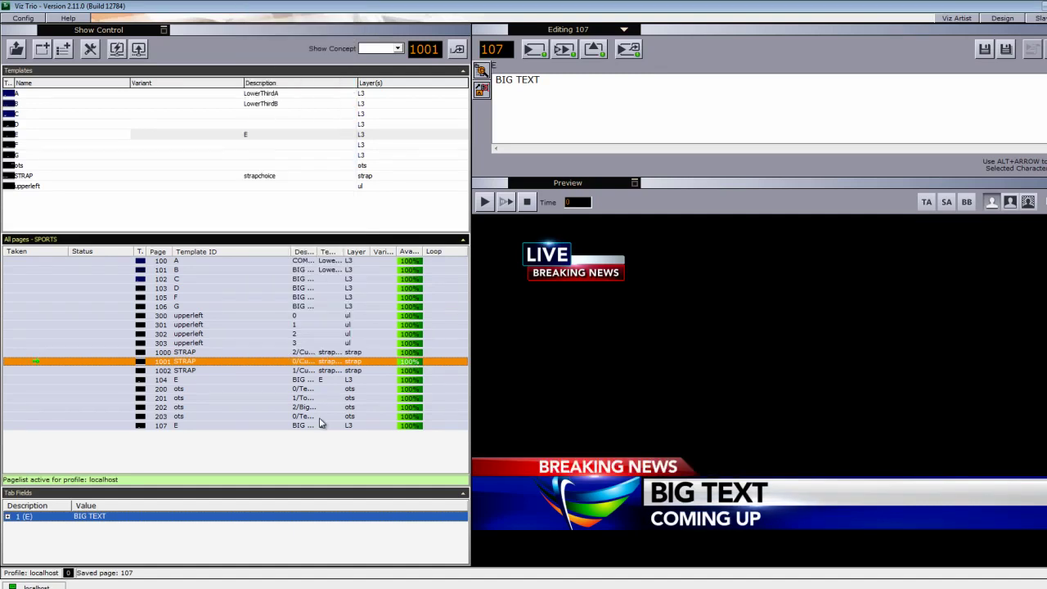
pyautogui.click(237, 371)
pyautogui.rightClick(237, 372)
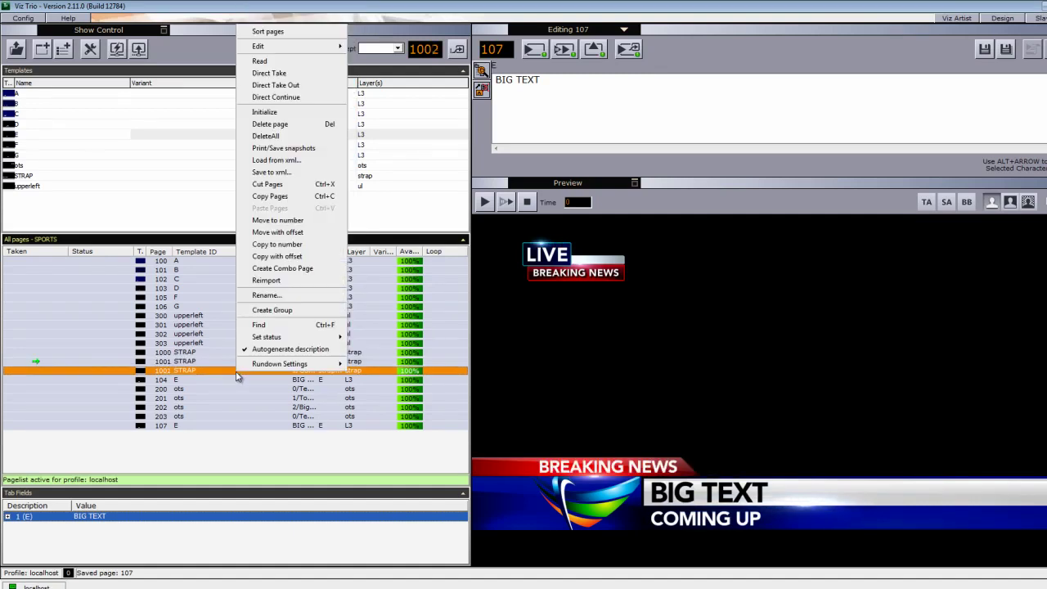
pyautogui.click(293, 73)
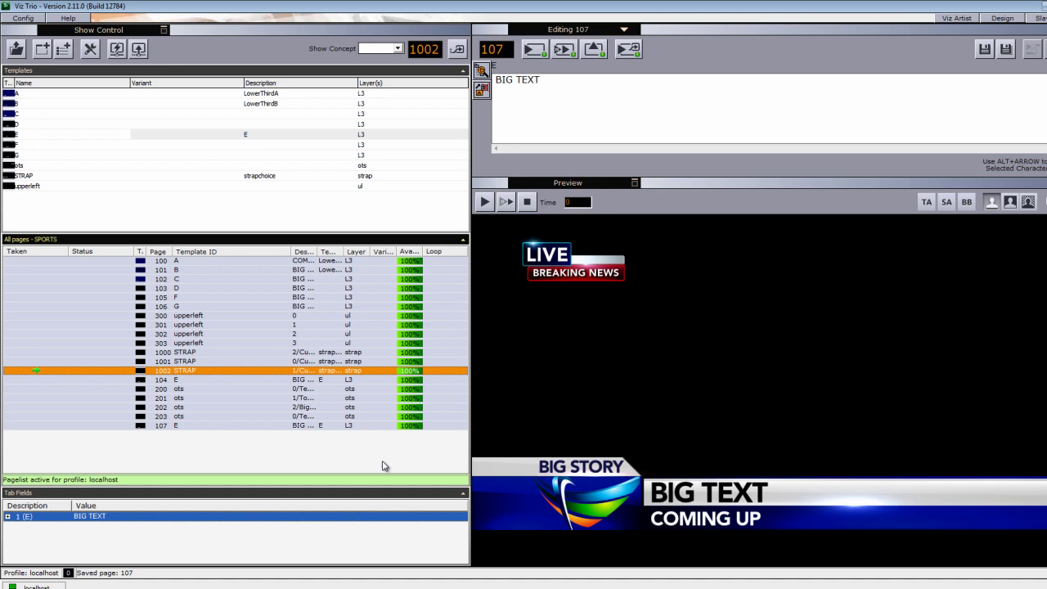
# - Direct Take ots pages 200, 201 and 202: photo box, Toddlers Die list, then Big Picture
pyautogui.click(208, 389)
pyautogui.rightClick(209, 391)
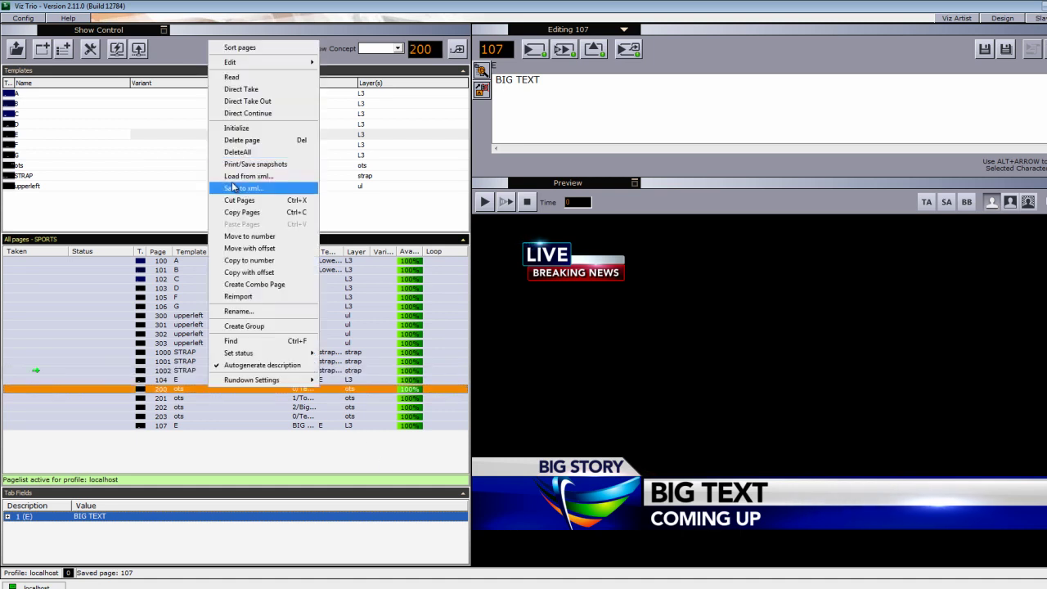
pyautogui.click(258, 93)
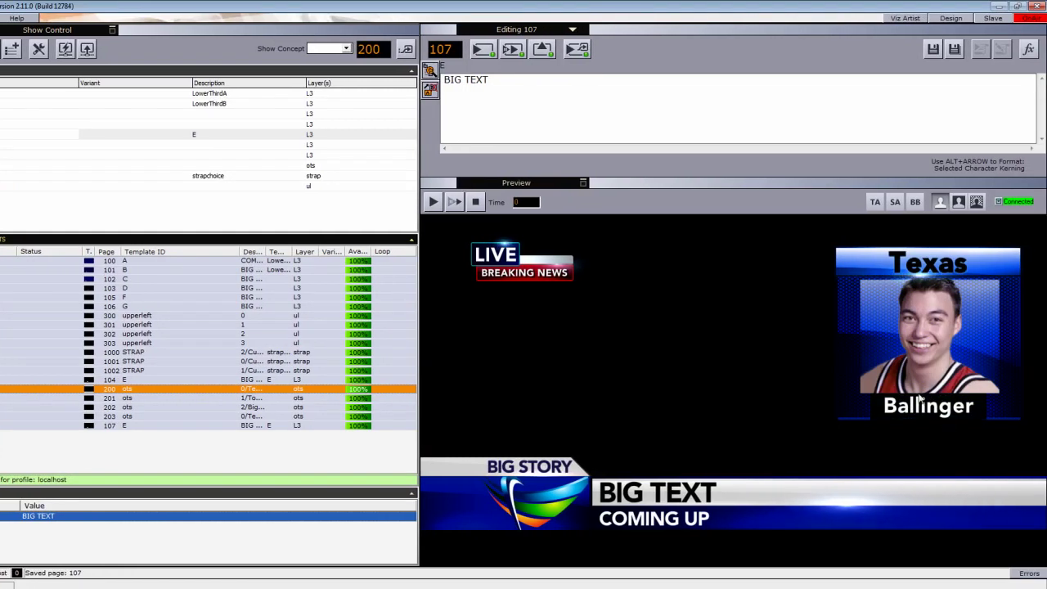
pyautogui.click(152, 398)
pyautogui.rightClick(153, 398)
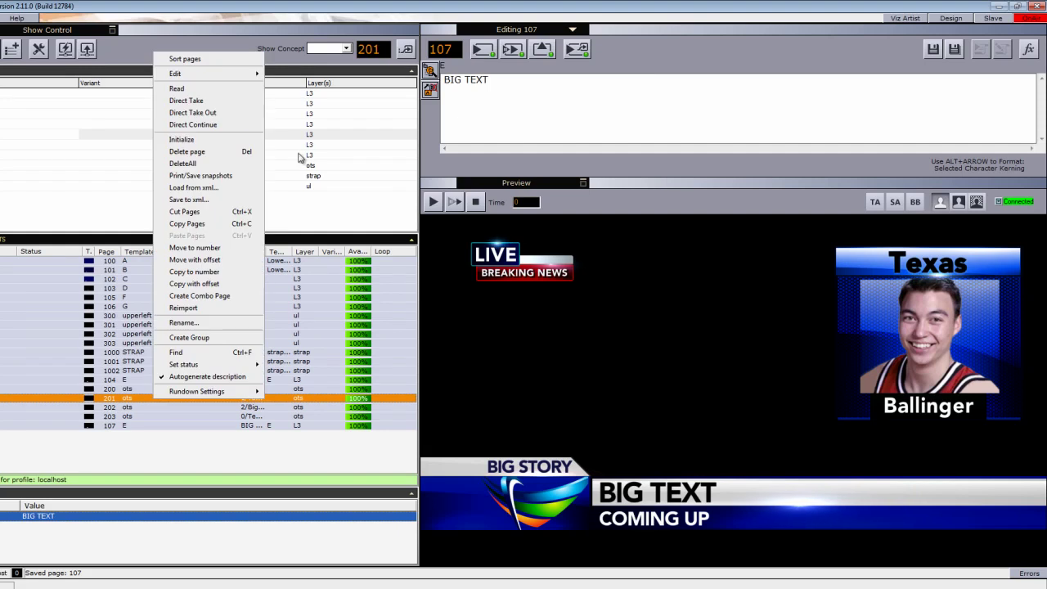
pyautogui.click(217, 102)
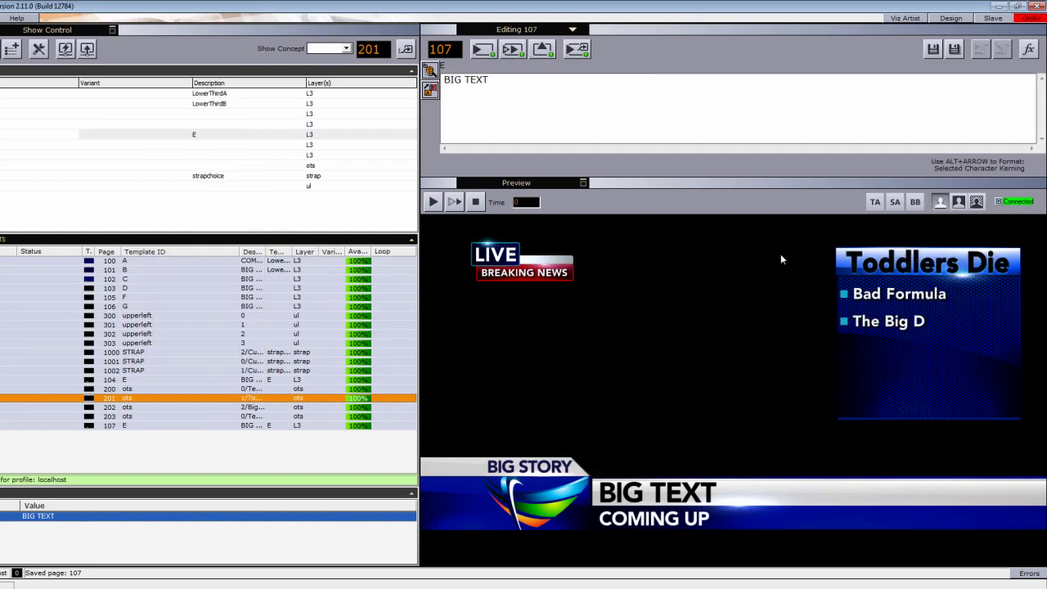
pyautogui.click(161, 407)
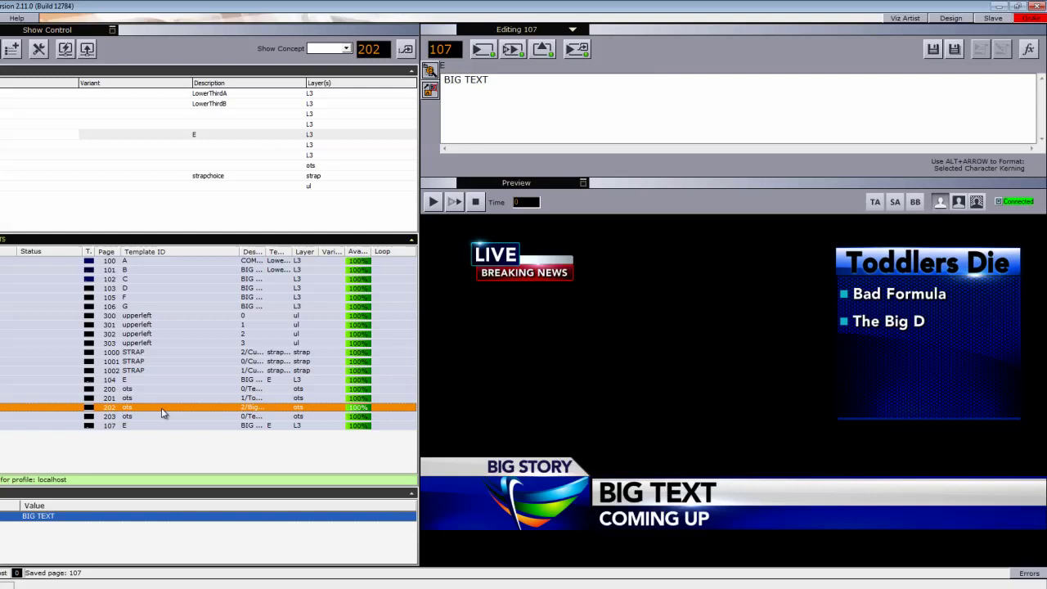
pyautogui.rightClick(161, 407)
pyautogui.click(219, 109)
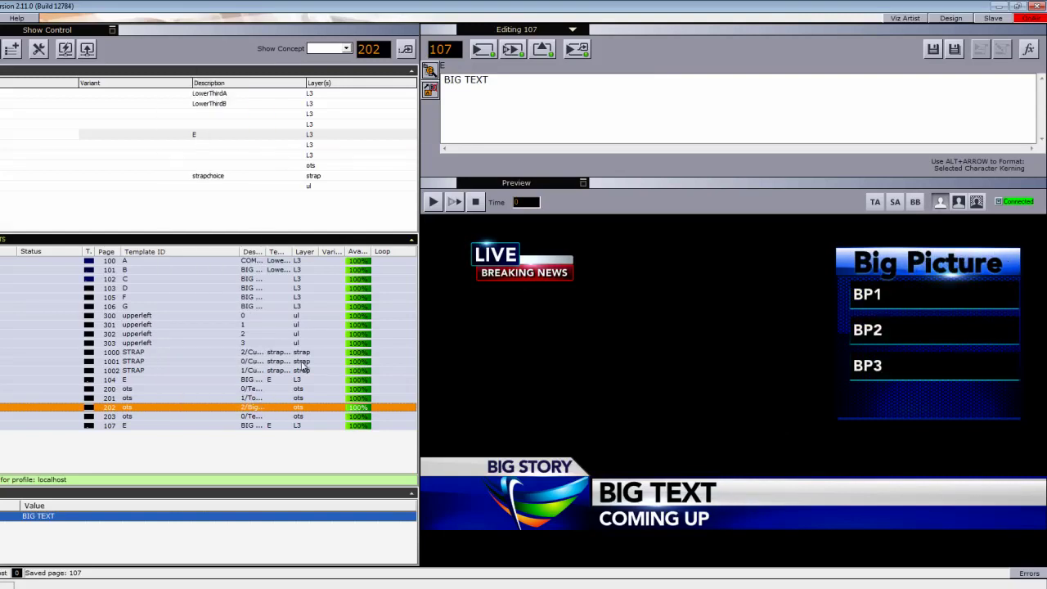